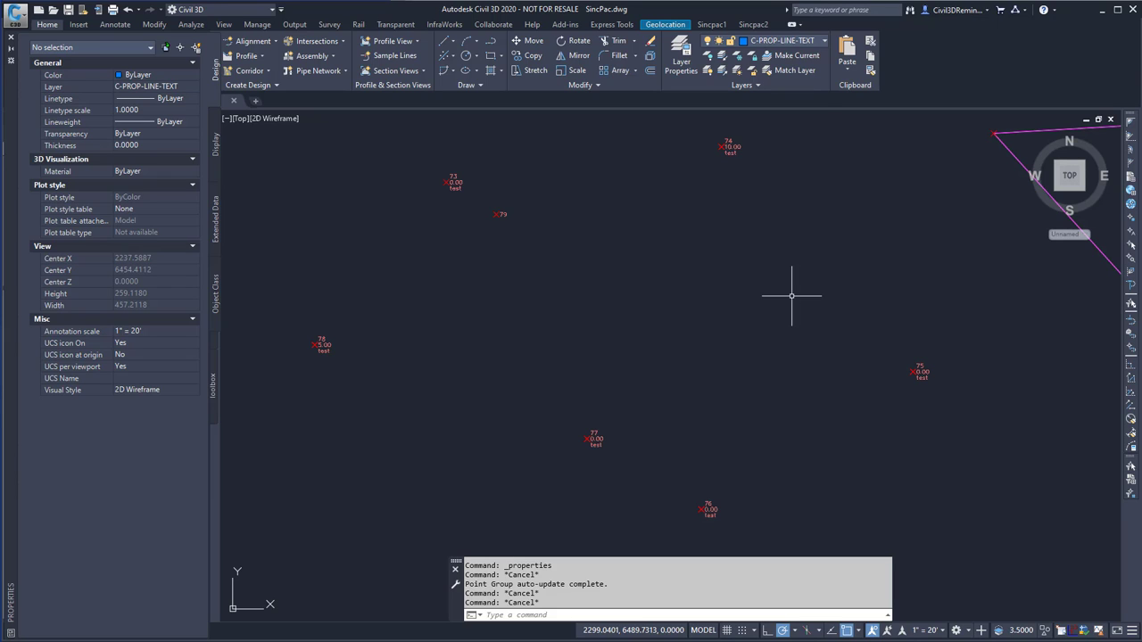
Start the Inverse by Cogo Points tool and create a new project named SincPacVideo
{"action": "left_click", "coordinate": [727, 27]}
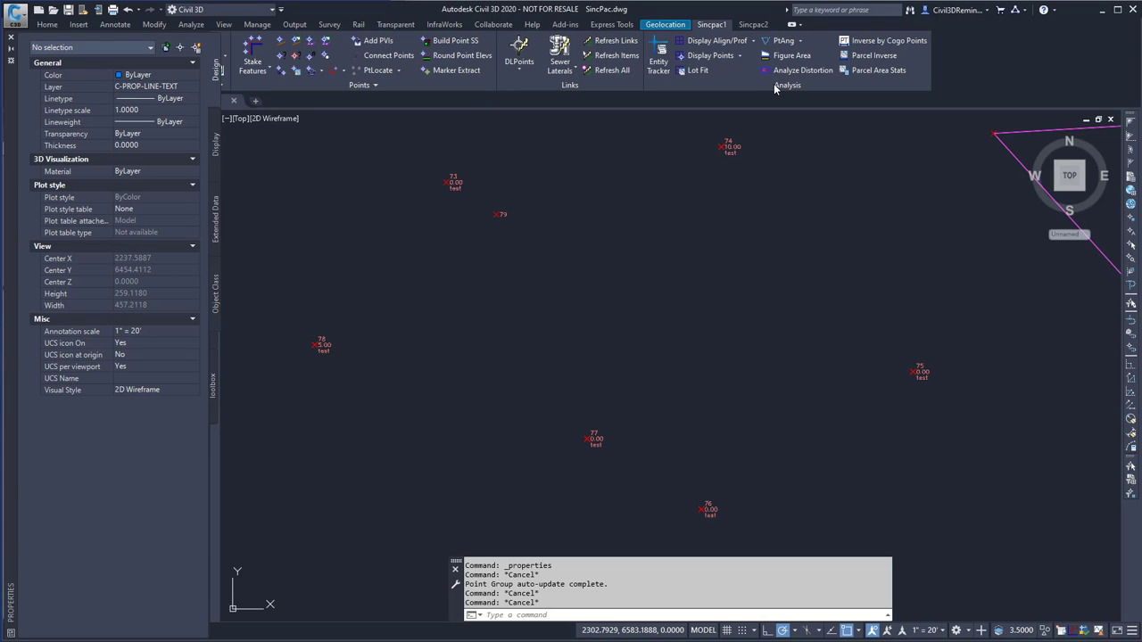
{"action": "left_click", "coordinate": [869, 43]}
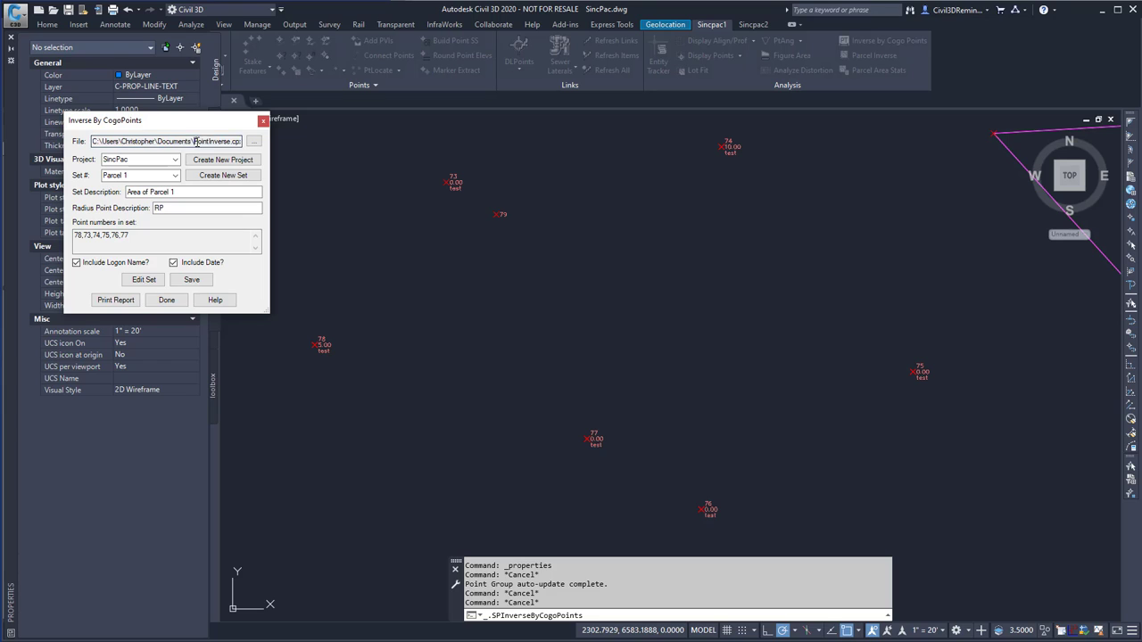
{"action": "left_click_drag", "start_coordinate": [195, 141], "coordinate": [256, 150]}
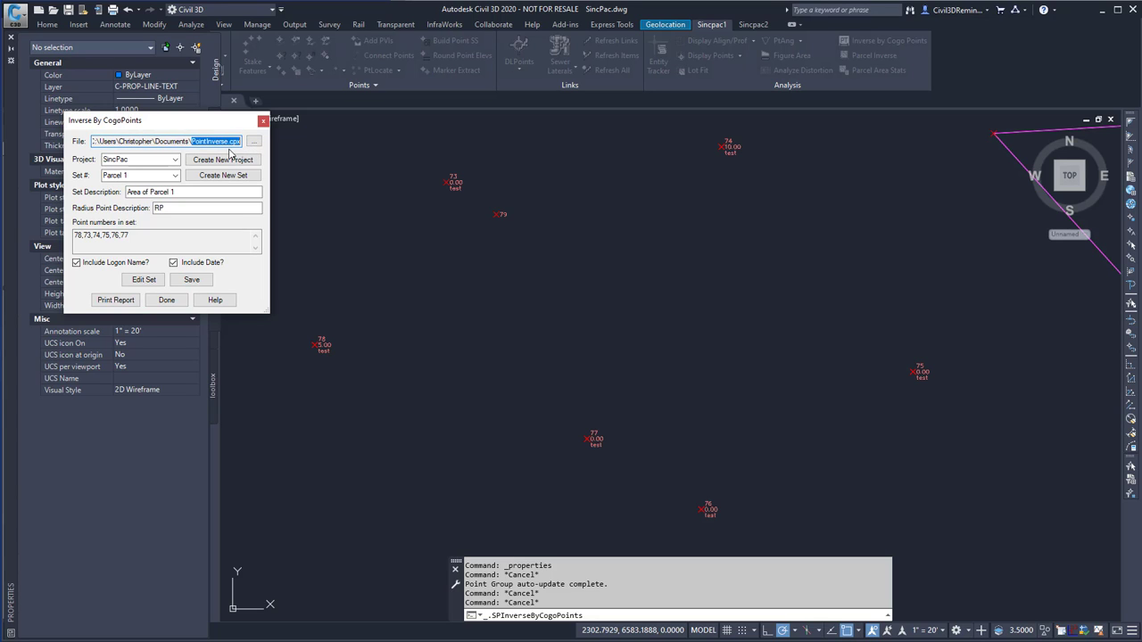
{"action": "left_click", "coordinate": [235, 142]}
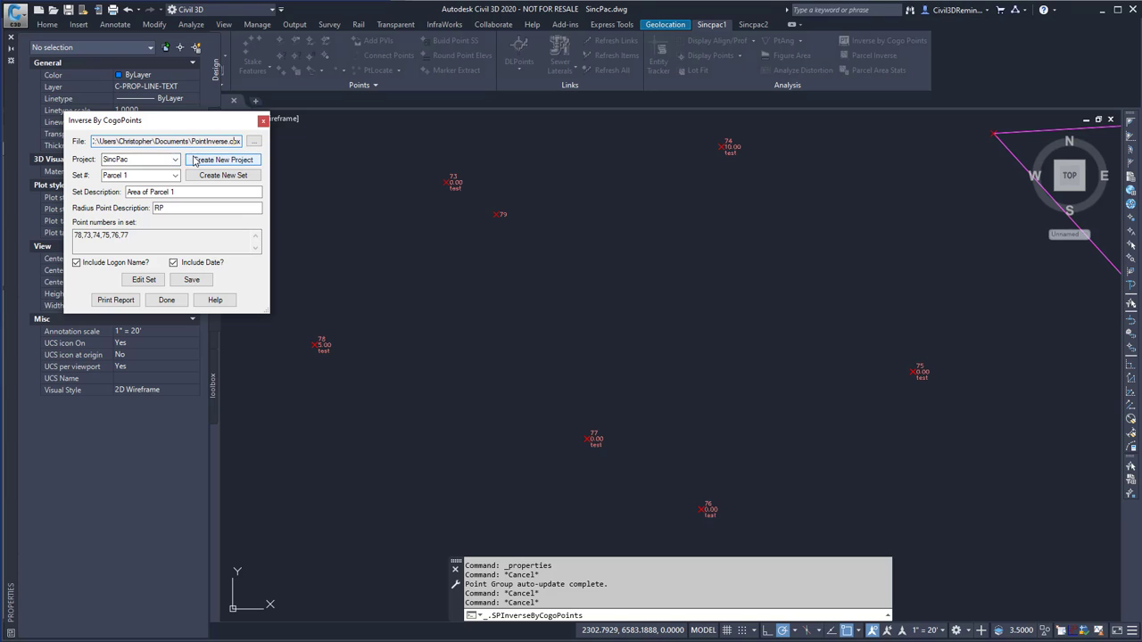
{"action": "left_click", "coordinate": [198, 164]}
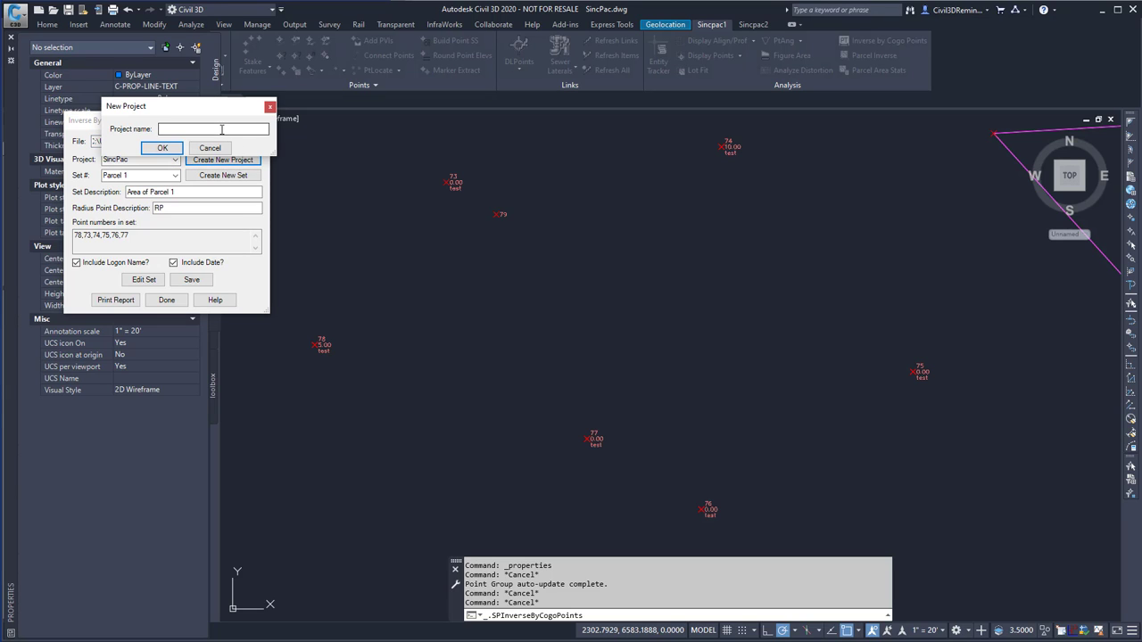
{"action": "type", "text": "SincPacVideo"}
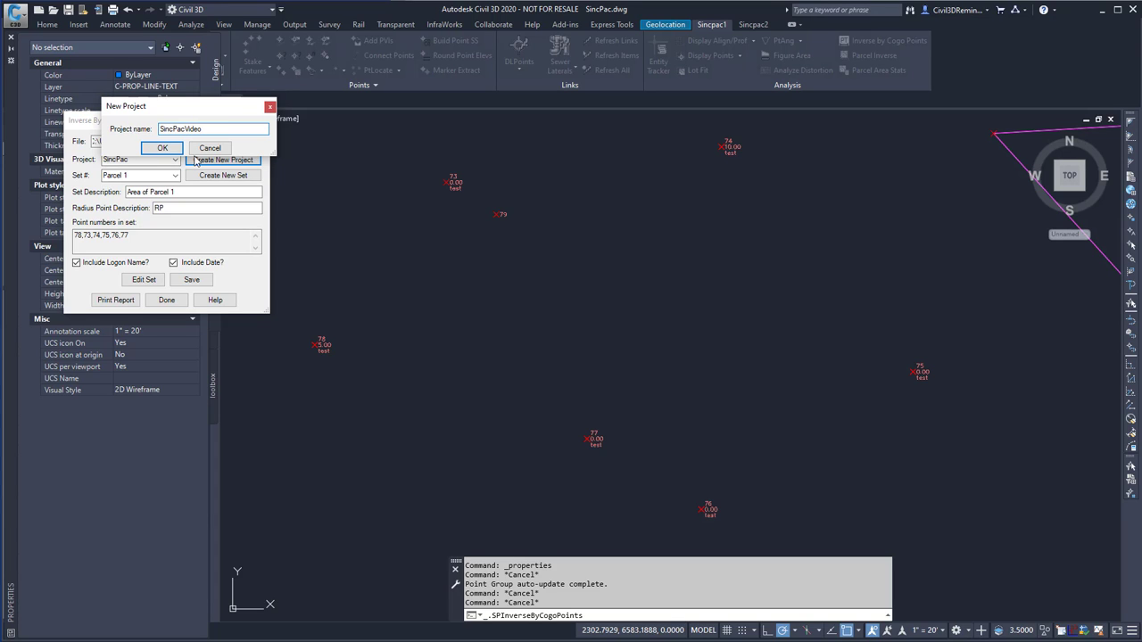
{"action": "left_click", "coordinate": [161, 148]}
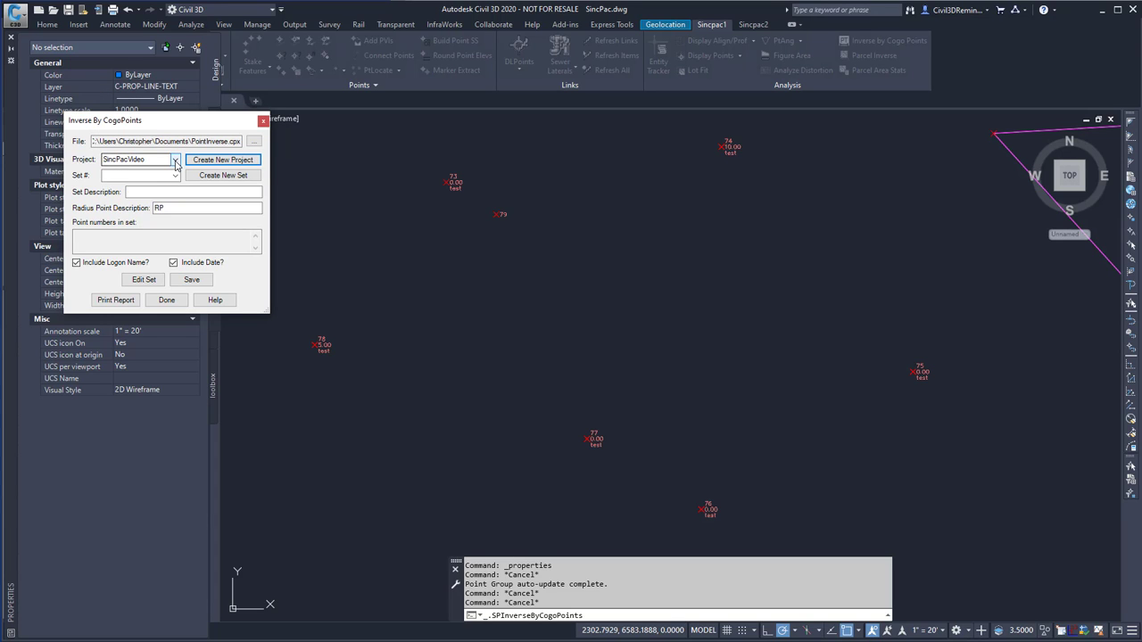
Switch between the SincPac and SincPacVideo projects and make SincPac the active project
{"action": "left_click", "coordinate": [176, 164]}
{"action": "left_click", "coordinate": [173, 172]}
{"action": "left_click", "coordinate": [176, 161]}
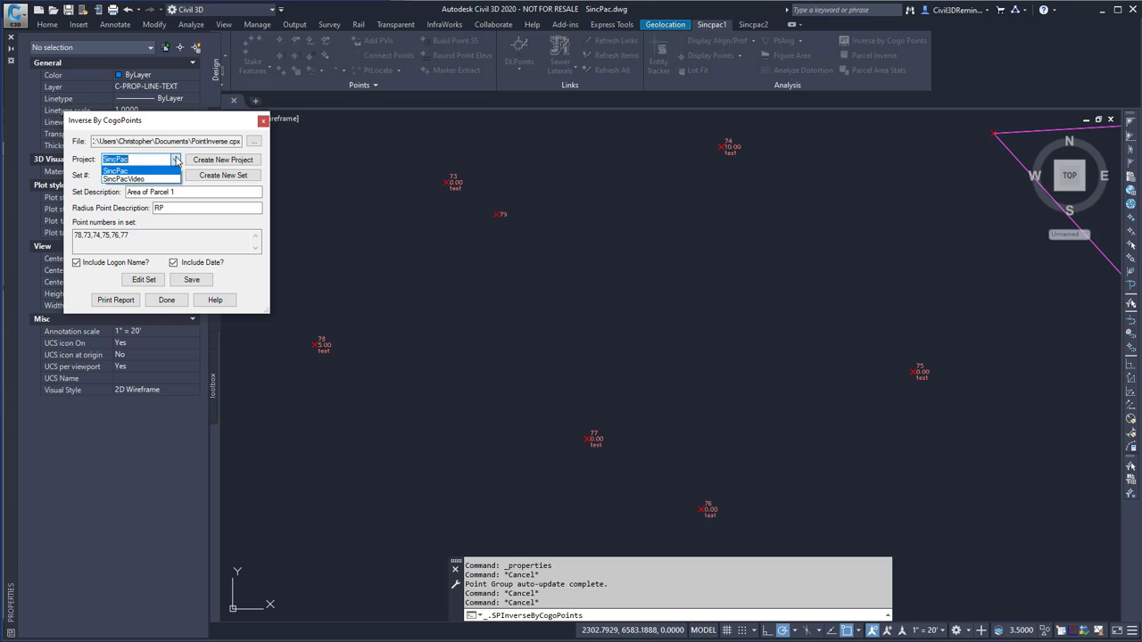
{"action": "left_click", "coordinate": [134, 178]}
{"action": "left_click", "coordinate": [176, 159]}
{"action": "left_click", "coordinate": [174, 172]}
{"action": "left_click", "coordinate": [177, 160]}
{"action": "left_click", "coordinate": [172, 179]}
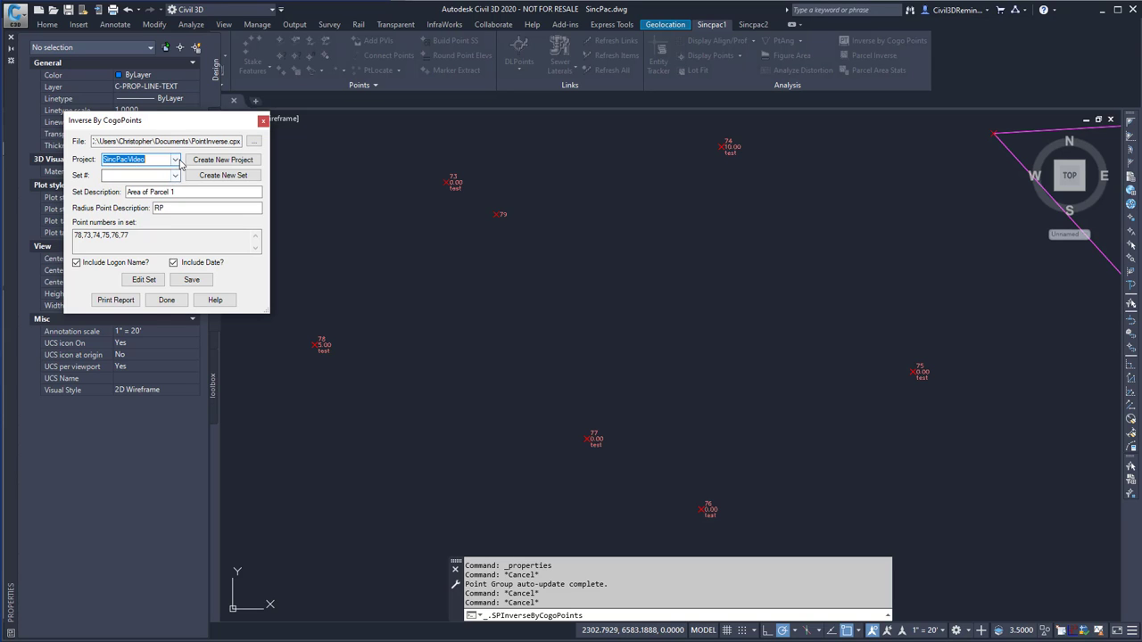
{"action": "left_click", "coordinate": [177, 160]}
{"action": "left_click", "coordinate": [174, 171]}
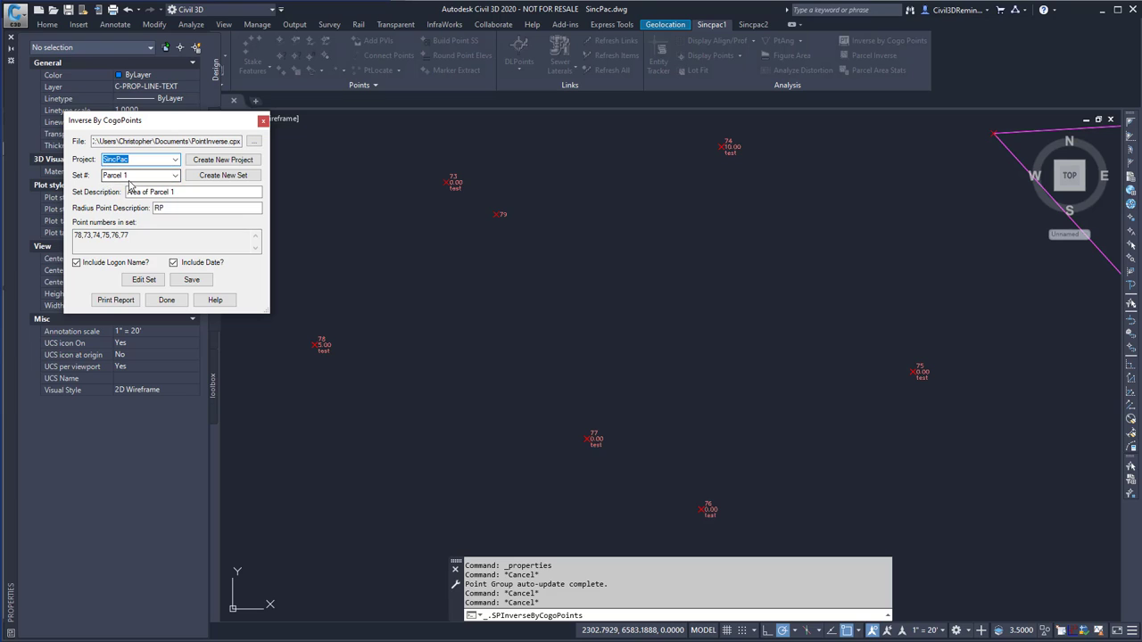
Create a new point set named Parcel 2 in the SincPac project
{"action": "left_click", "coordinate": [206, 175]}
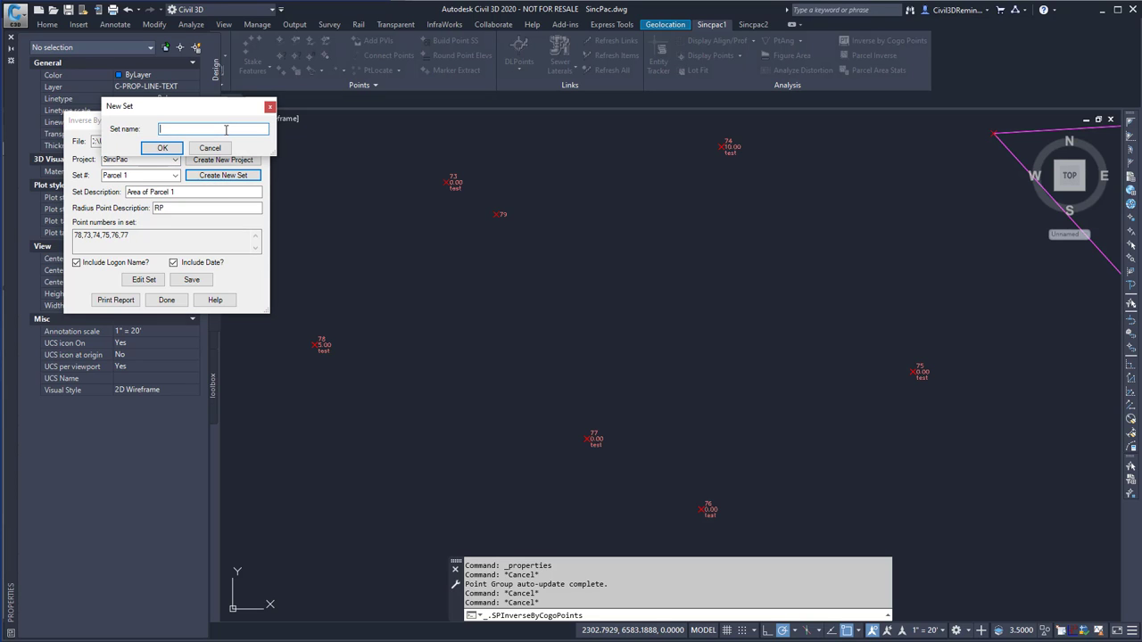
{"action": "type", "text": "Parcel 2"}
{"action": "left_click", "coordinate": [165, 148]}
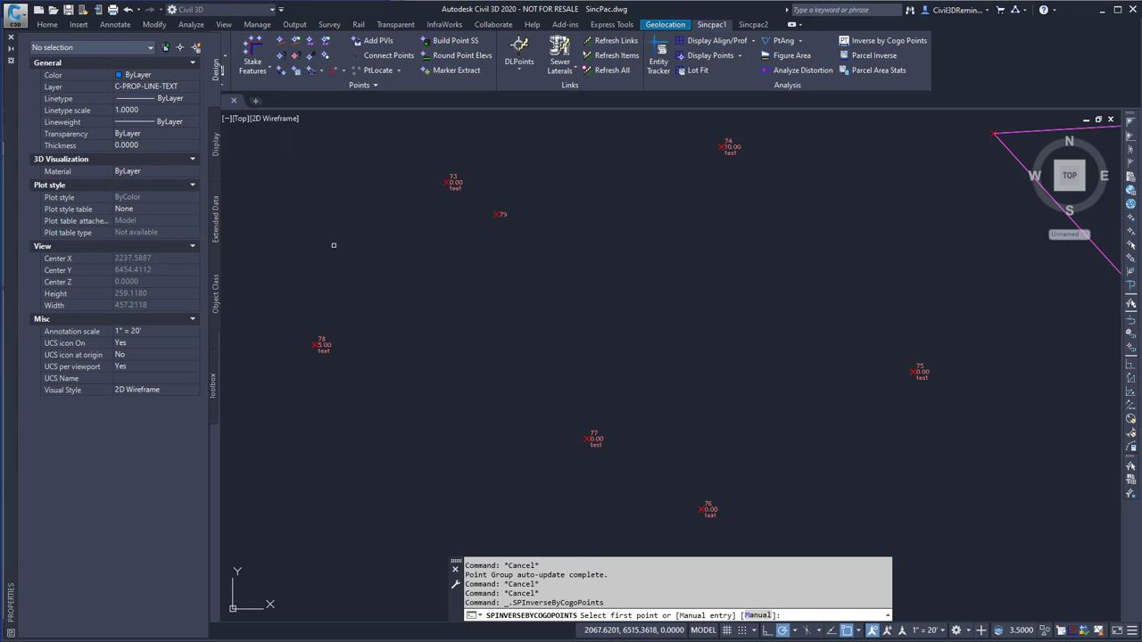
Pick the set's points in the drawing in order: 78, 73, 74, 75, 76 and the point at 77, and finish the selection
{"action": "left_click", "coordinate": [322, 345]}
{"action": "left_click", "coordinate": [454, 183]}
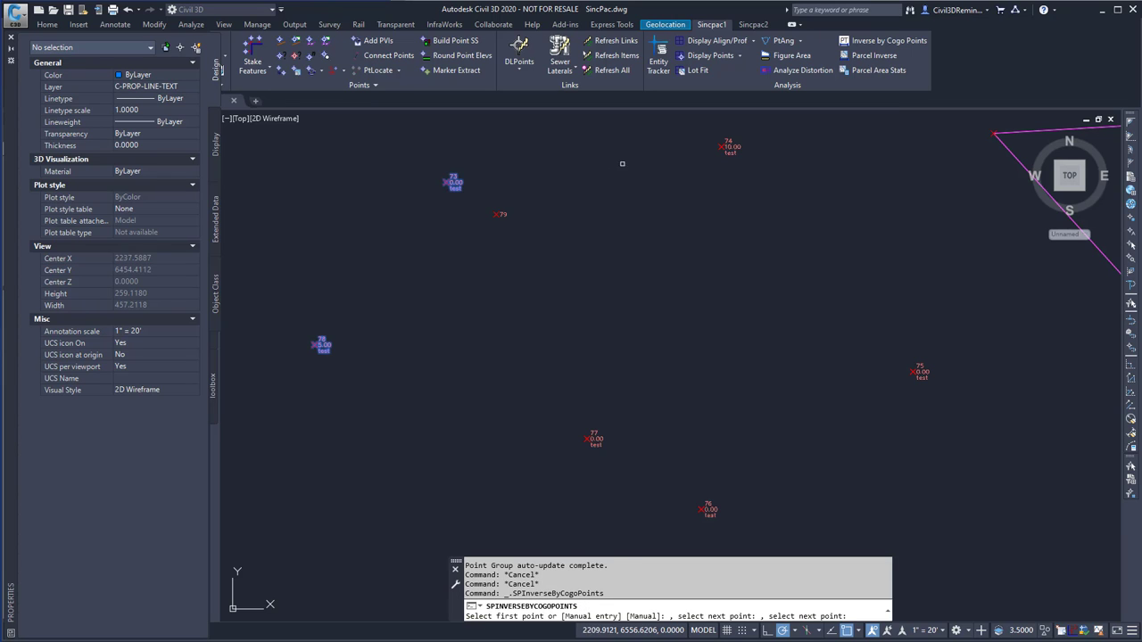
{"action": "left_click", "coordinate": [728, 147]}
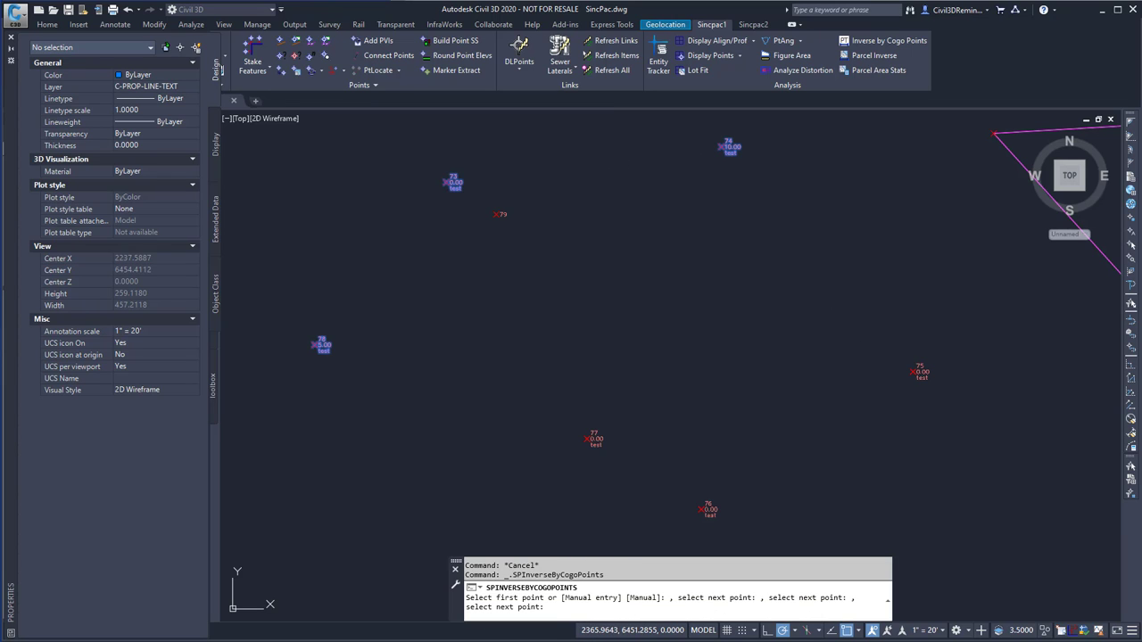
{"action": "left_click", "coordinate": [919, 371]}
{"action": "left_click", "coordinate": [709, 509]}
{"action": "left_click", "coordinate": [593, 439]}
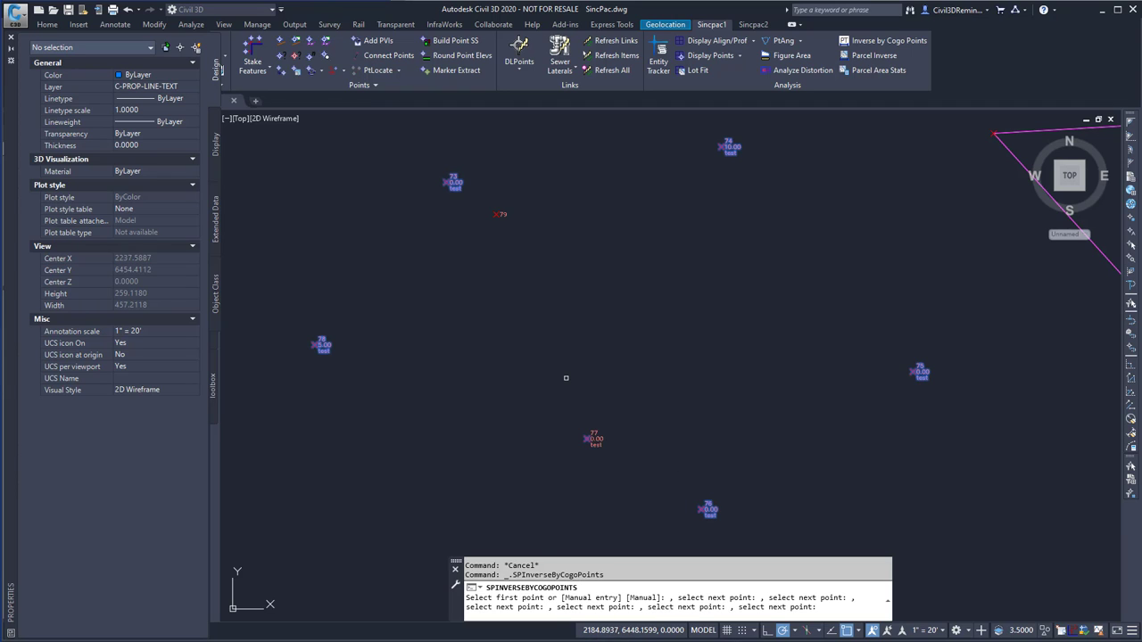
{"action": "key", "text": "Return"}
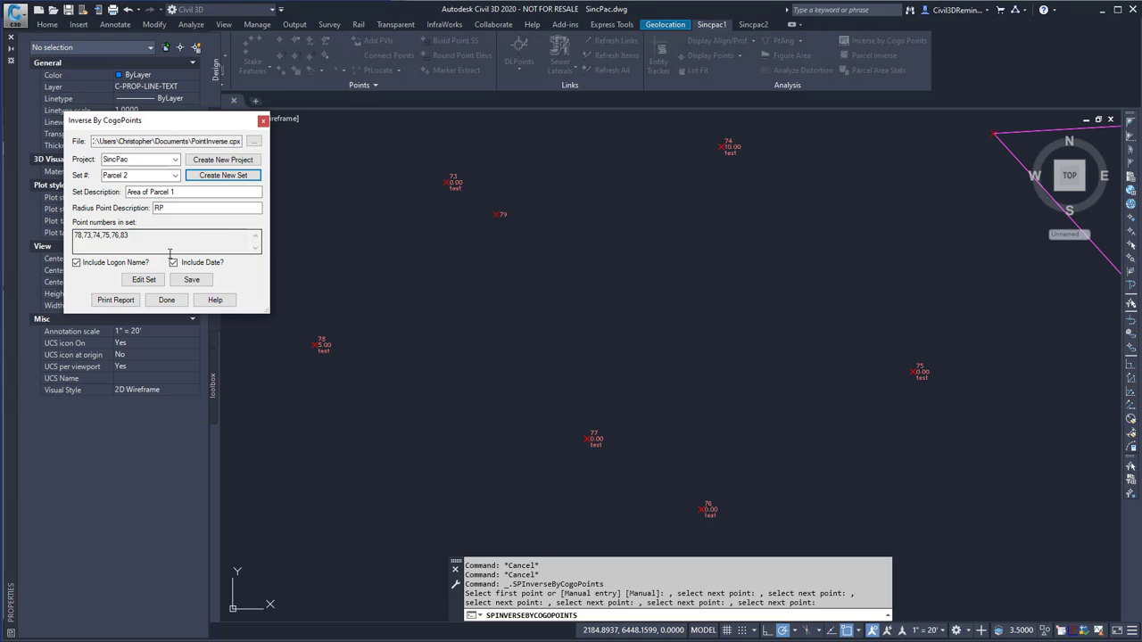
Set the set description to "Area of Parcel 2", keep the radius point description RP, and save the set
{"action": "left_click_drag", "start_coordinate": [146, 243], "coordinate": [71, 232]}
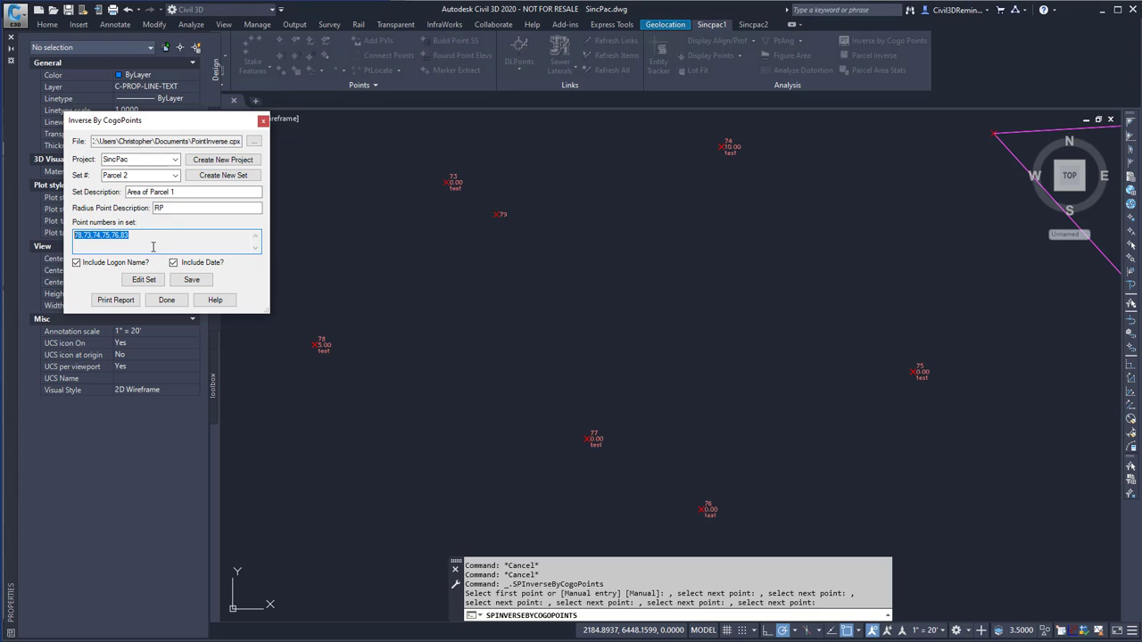
{"action": "left_click", "coordinate": [174, 207]}
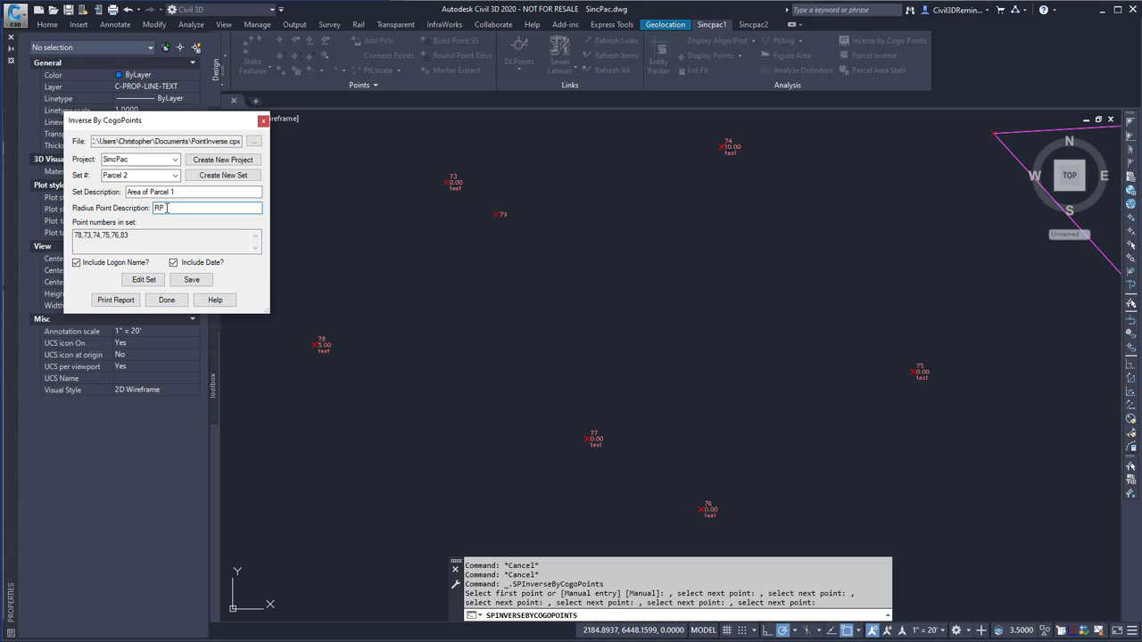
{"action": "double_click", "coordinate": [176, 193]}
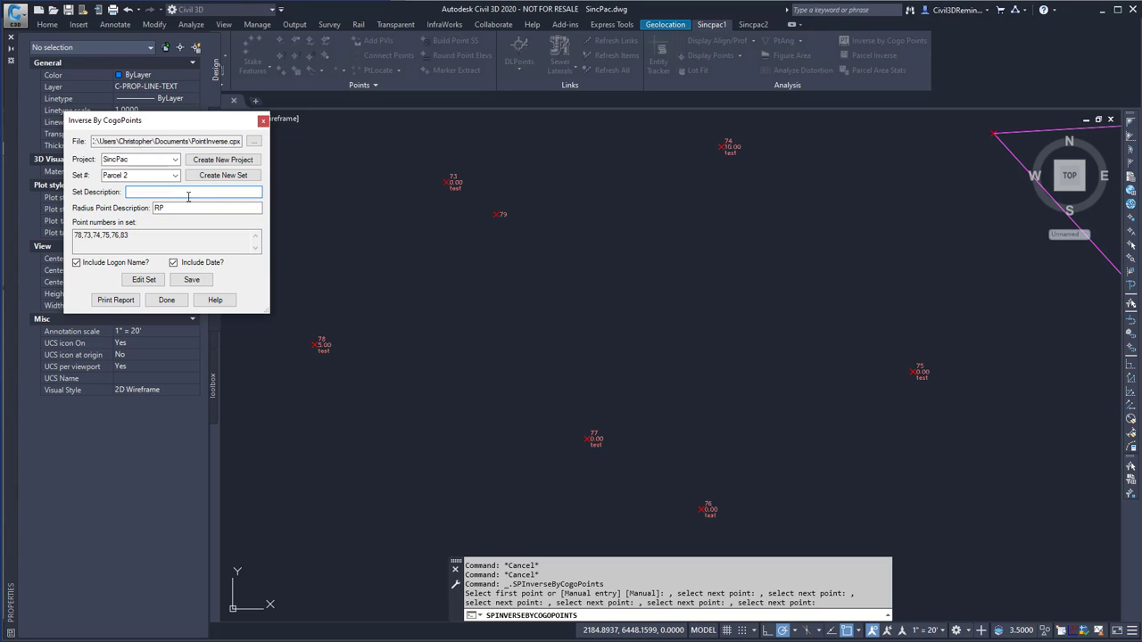
{"action": "type", "text": "2"}
{"action": "left_click", "coordinate": [181, 209]}
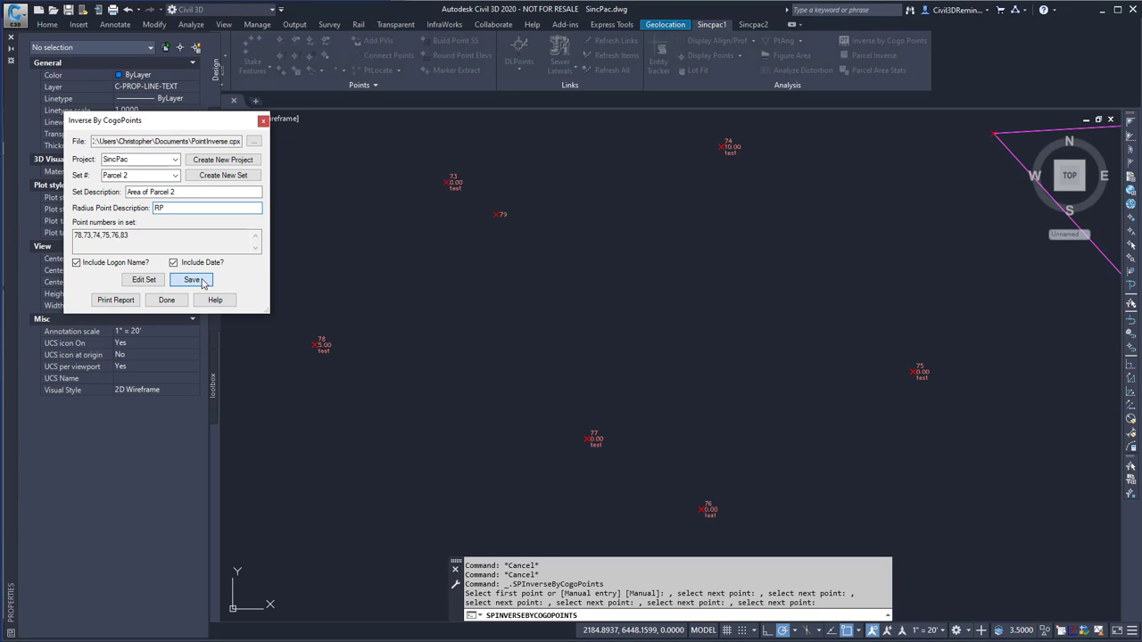
{"action": "left_click", "coordinate": [200, 281]}
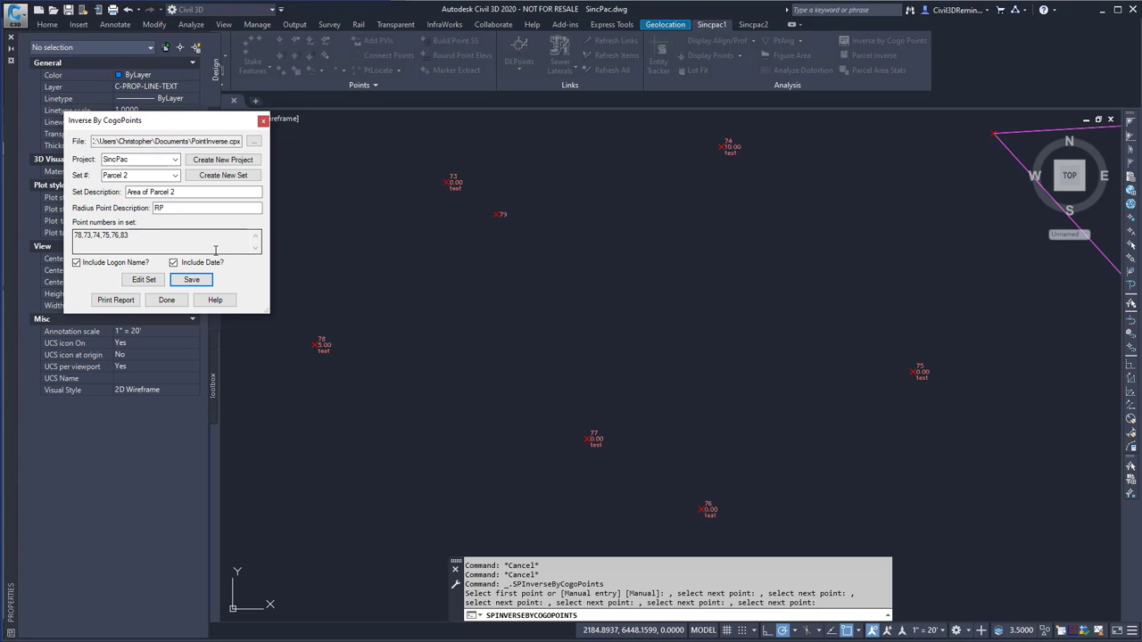
Edit the Parcel 2 set, replacing point 78 with point 79 selected in the drawing, and accept the changed list
{"action": "double_click", "coordinate": [205, 240]}
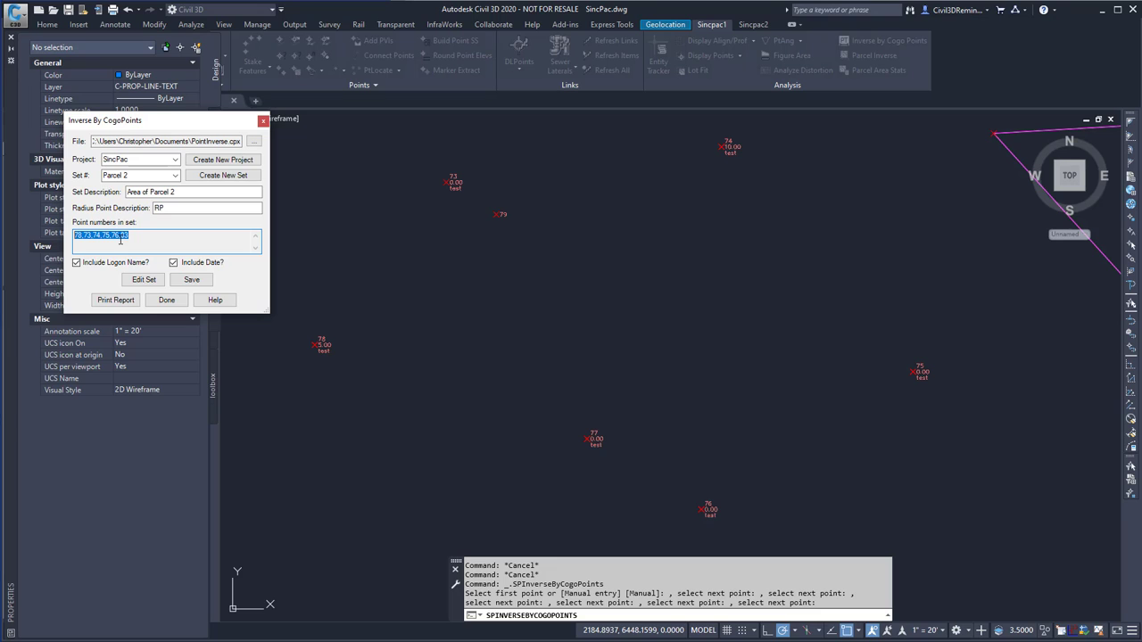
{"action": "left_click", "coordinate": [143, 280]}
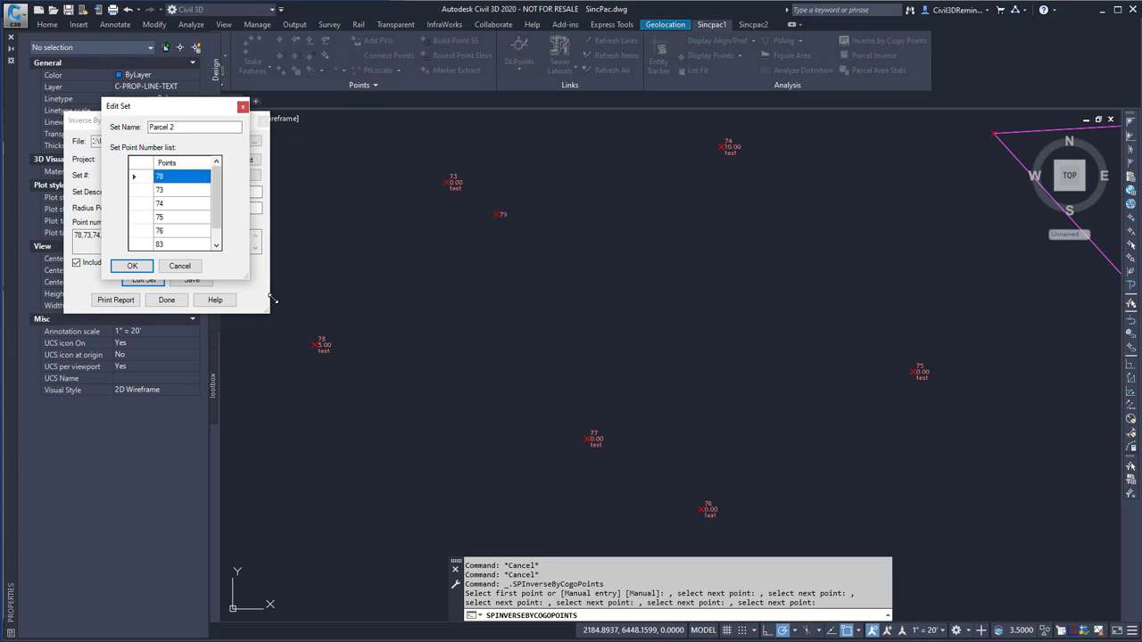
{"action": "left_click", "coordinate": [200, 191]}
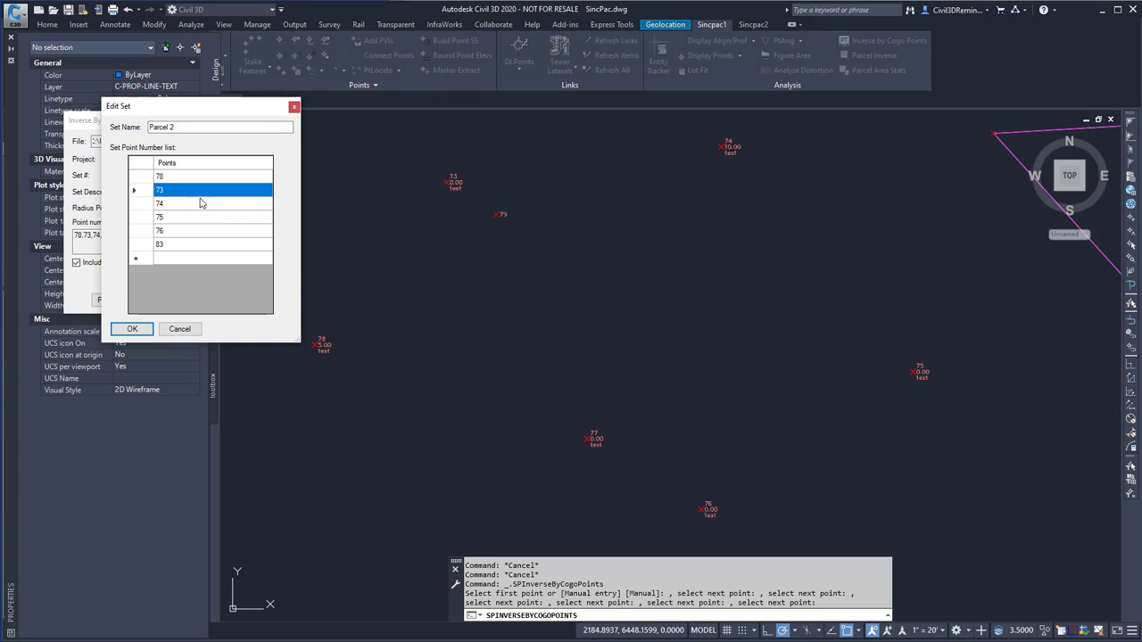
{"action": "right_click", "coordinate": [194, 177]}
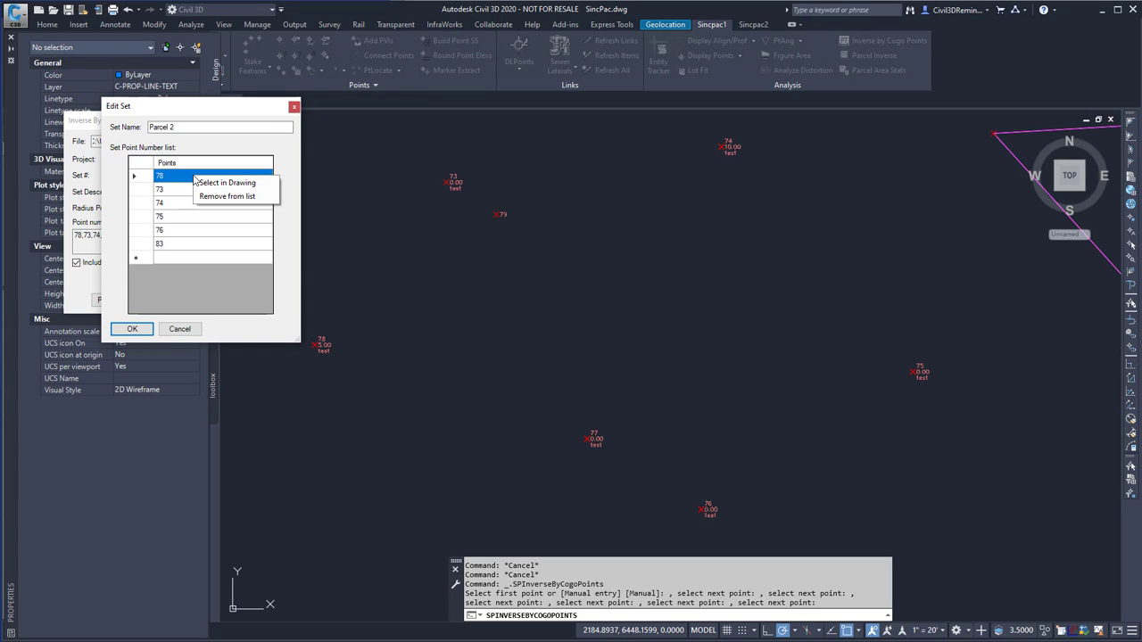
{"action": "left_click", "coordinate": [215, 183]}
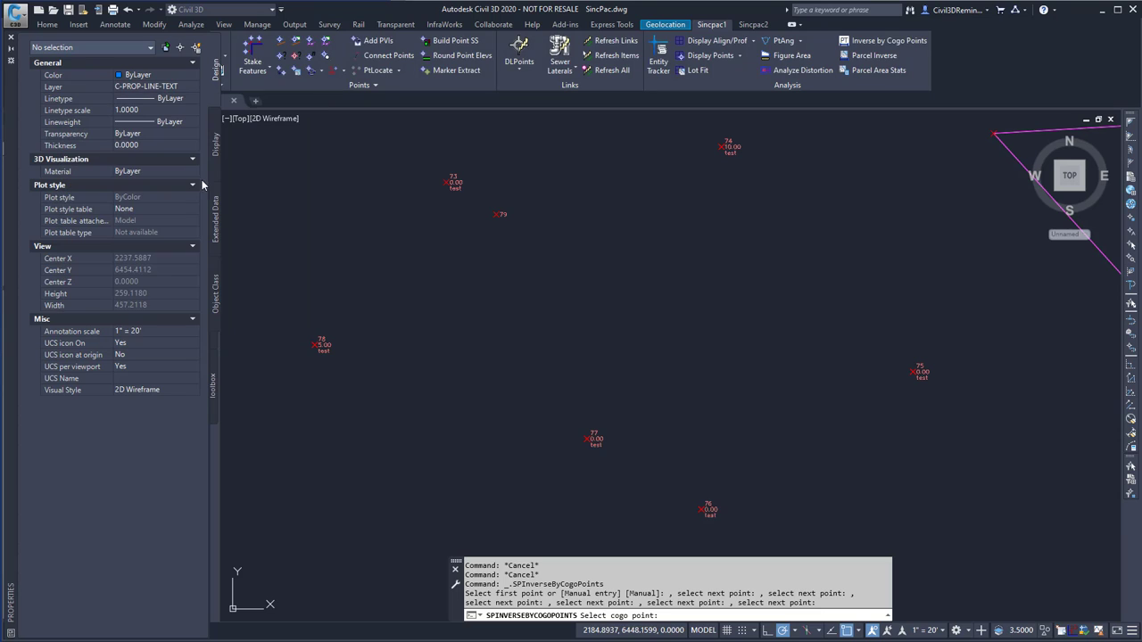
{"action": "left_click", "coordinate": [500, 214]}
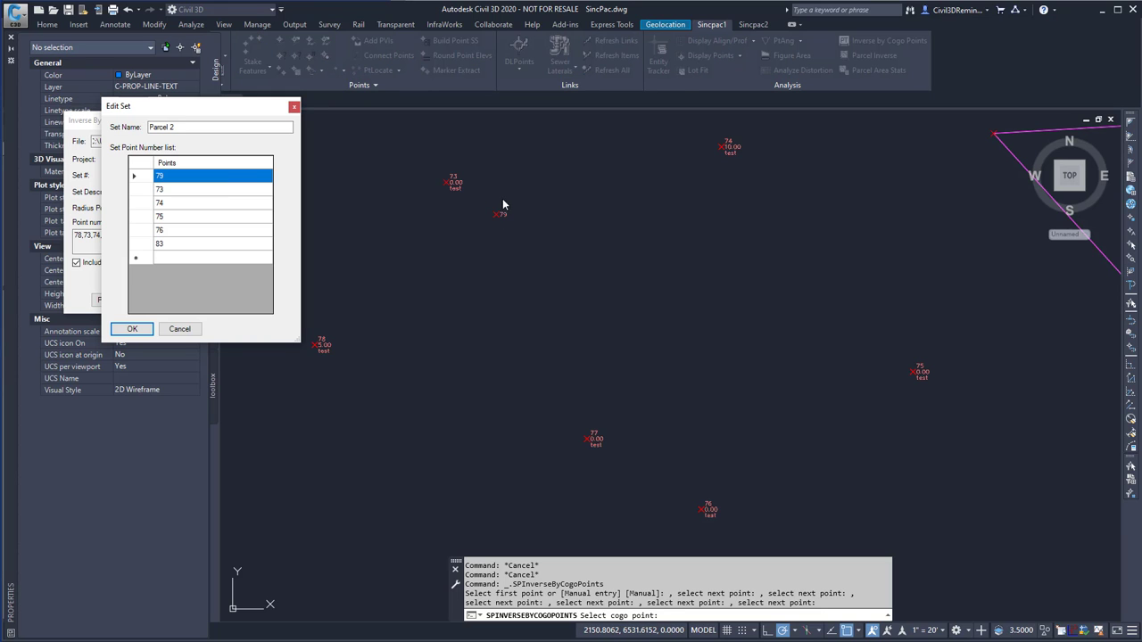
{"action": "left_click", "coordinate": [182, 191]}
{"action": "right_click", "coordinate": [181, 191]}
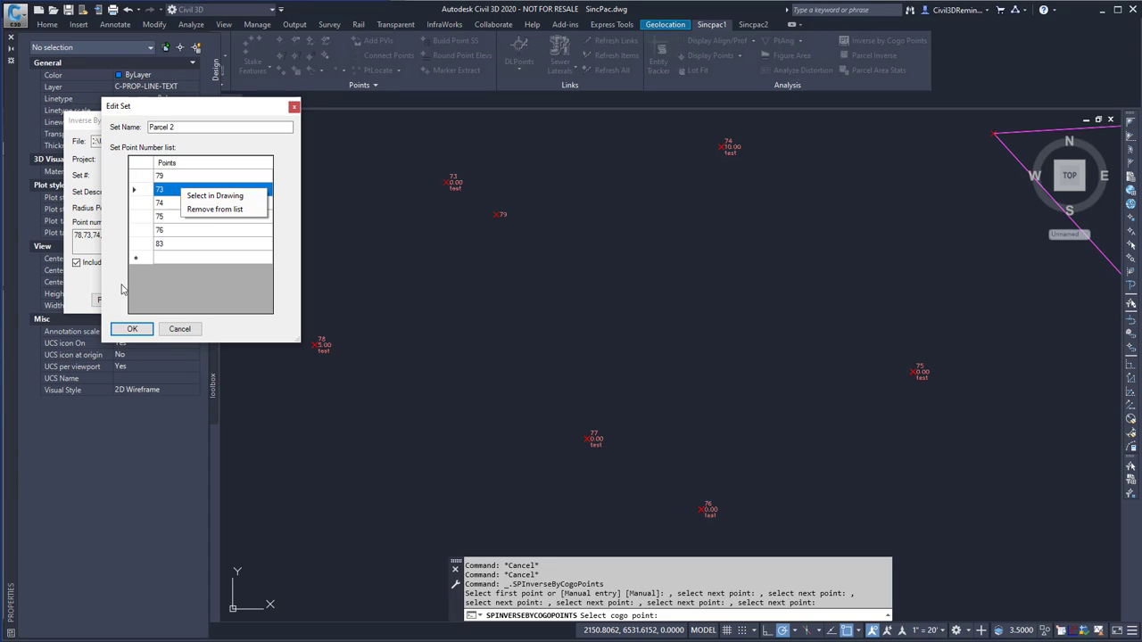
{"action": "left_click", "coordinate": [132, 330]}
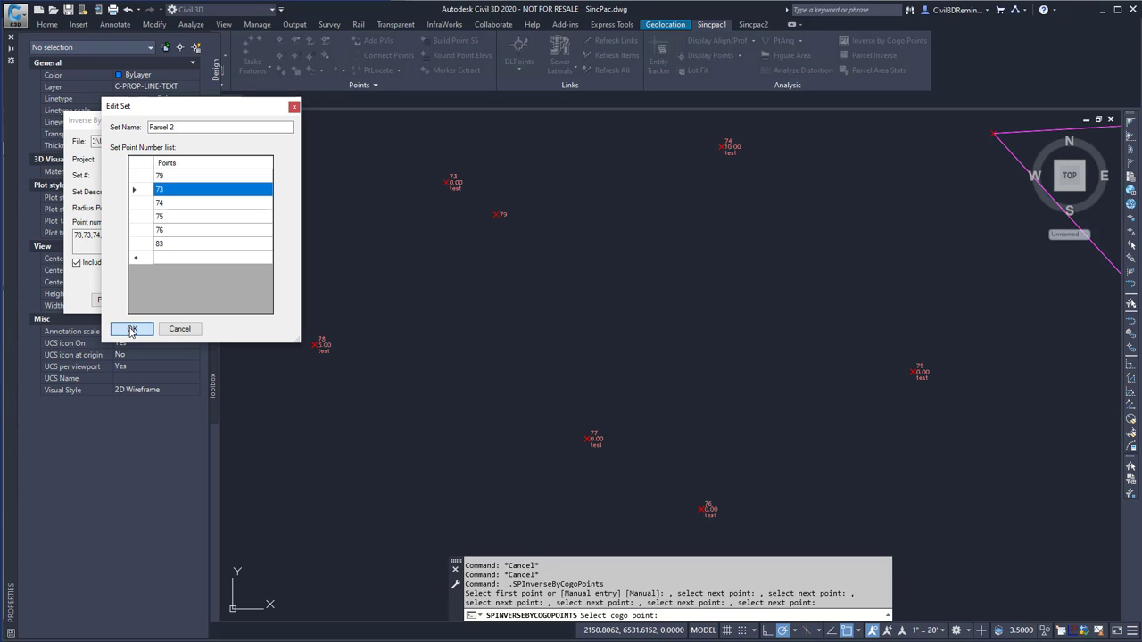
{"action": "left_click", "coordinate": [131, 330]}
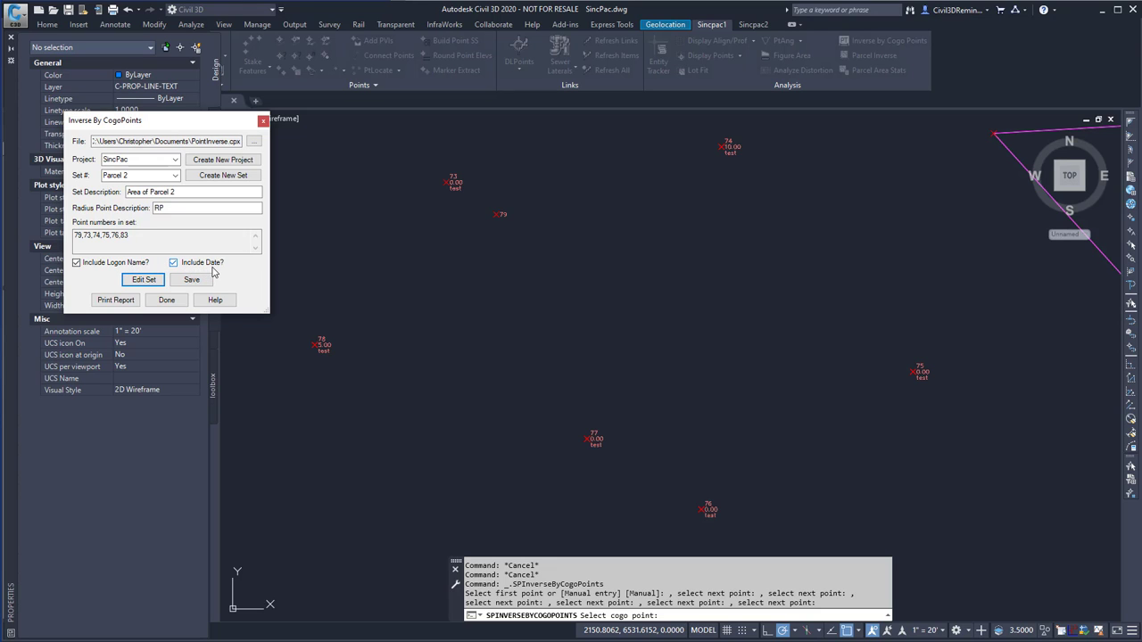
Generate the Parcel 2 inverse report and copy all its text into Notepad++, replacing the old report and widening the window to show every column
{"action": "left_click", "coordinate": [118, 301]}
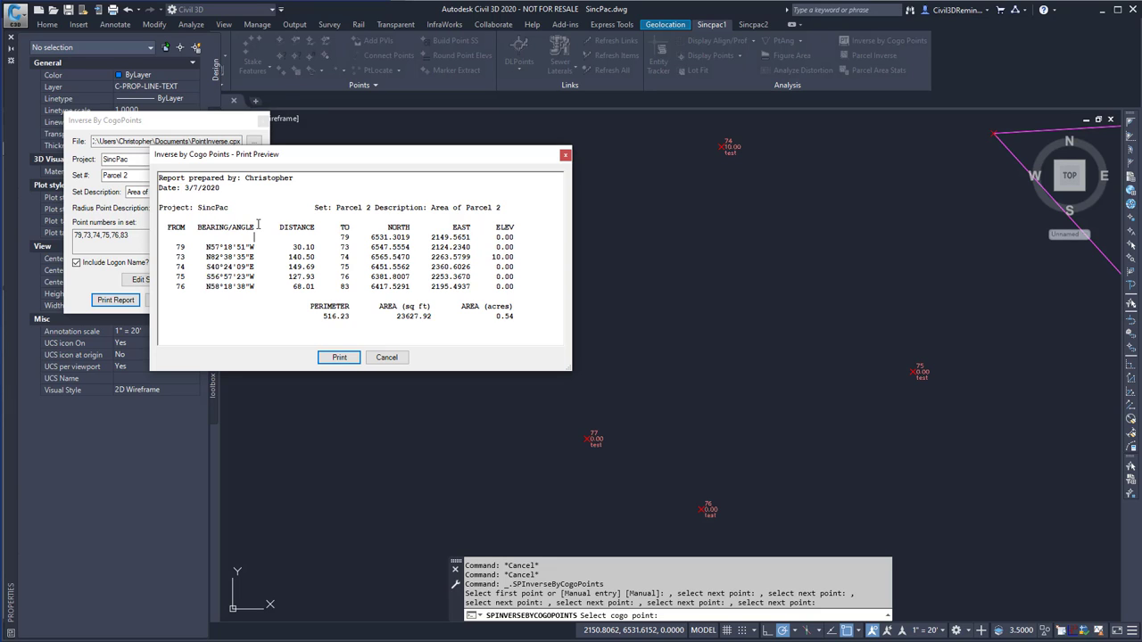
{"action": "key", "text": "ctrl+a"}
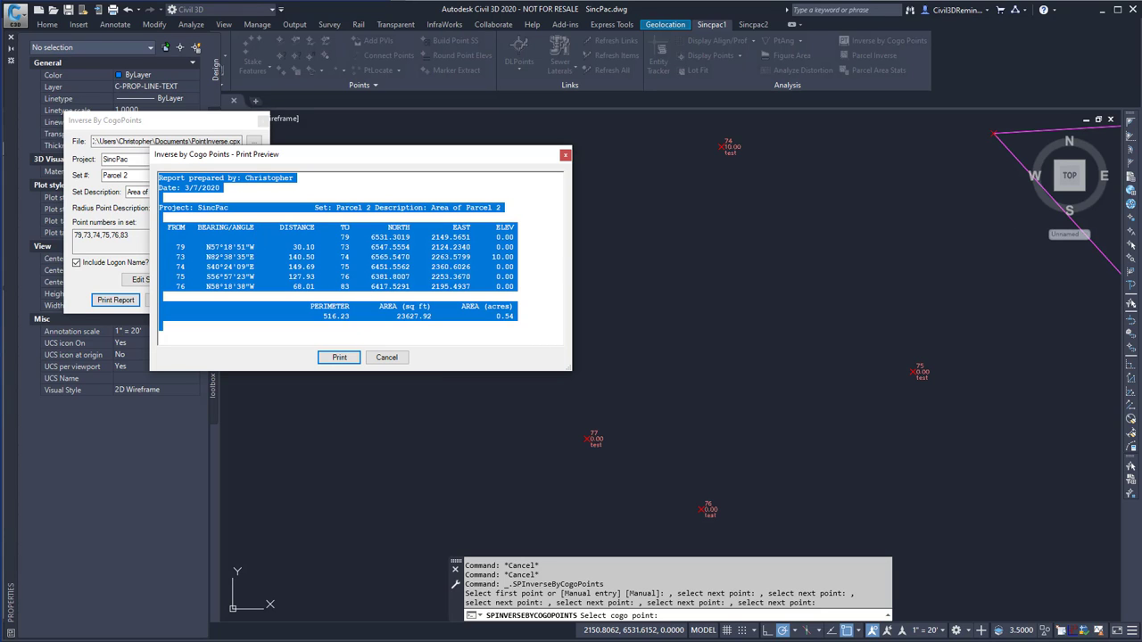
{"action": "key", "text": "alt+Tab"}
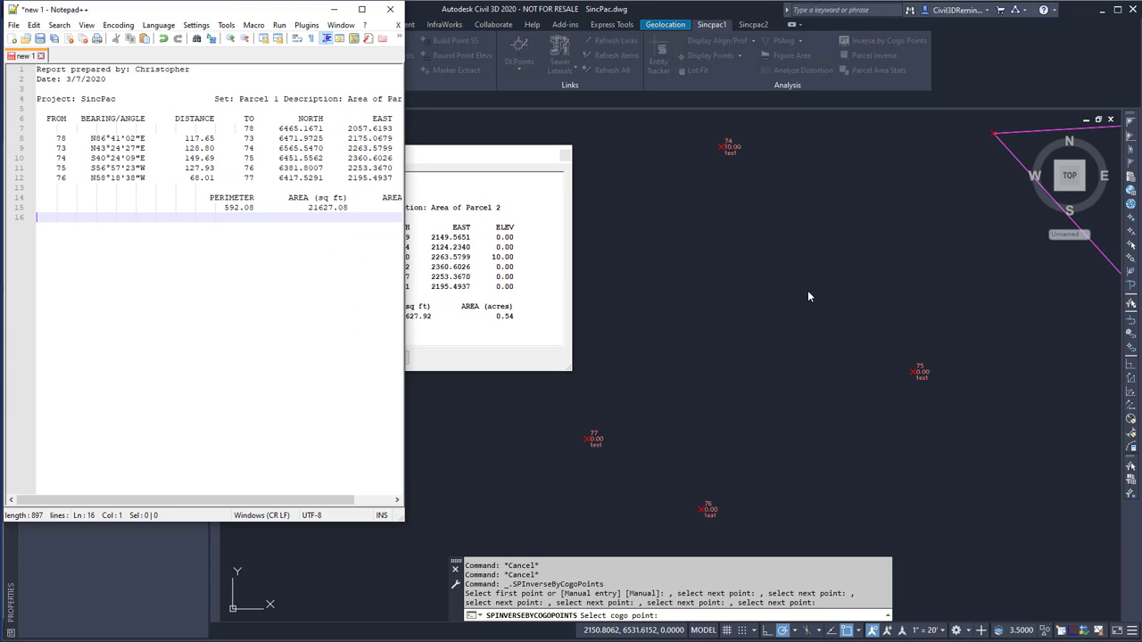
{"action": "key", "text": "ctrl+a"}
{"action": "key", "text": "ctrl+v"}
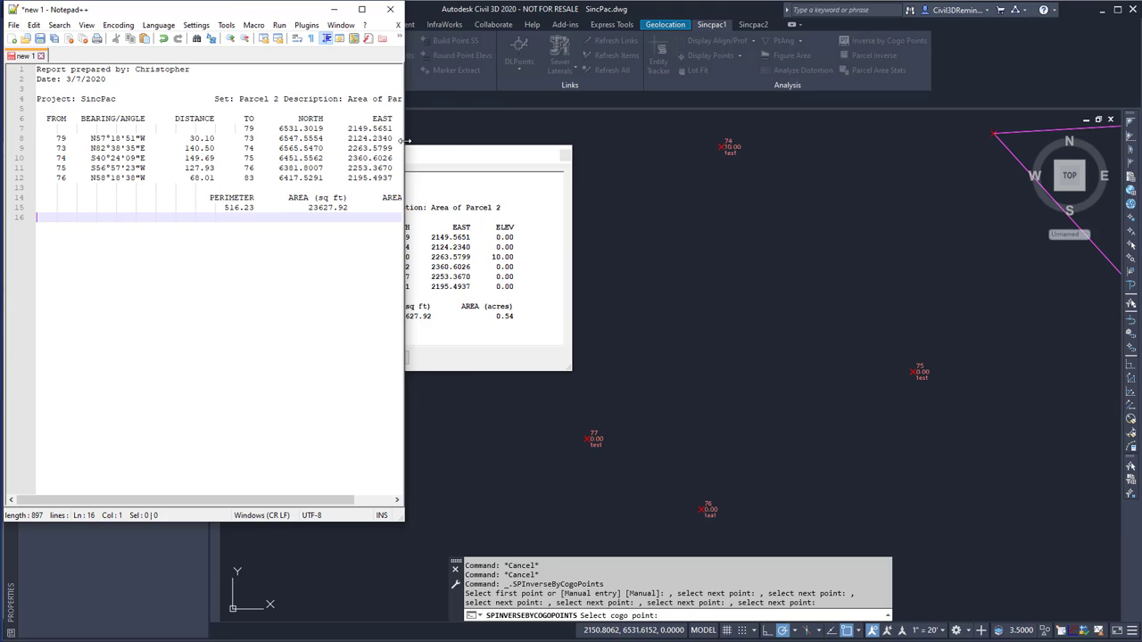
{"action": "left_click_drag", "start_coordinate": [401, 146], "coordinate": [705, 147]}
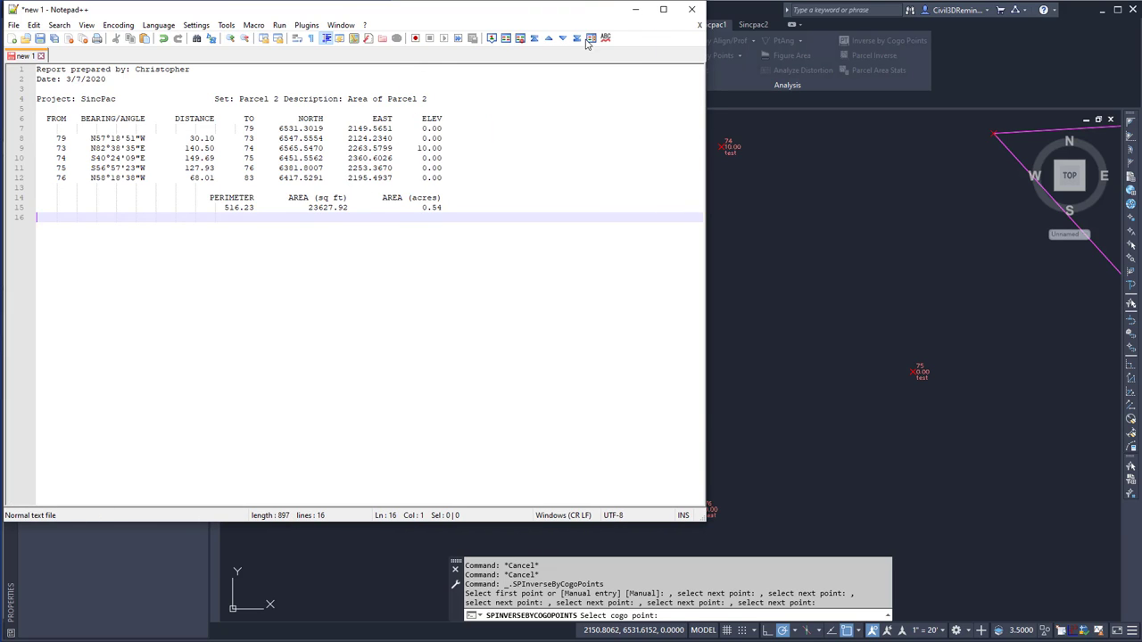
Return to Civil 3D, check the available printers for the Parcel 2 report without printing, and finish the Inverse by Cogo Points session
{"action": "left_click", "coordinate": [636, 9]}
{"action": "left_click", "coordinate": [477, 280]}
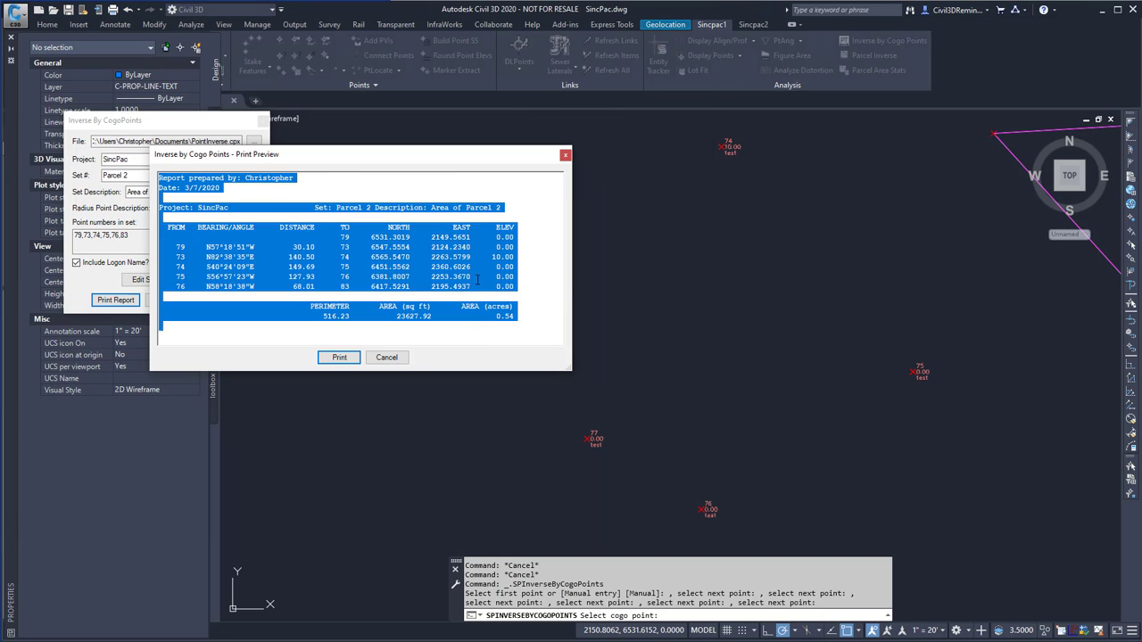
{"action": "left_click", "coordinate": [350, 360]}
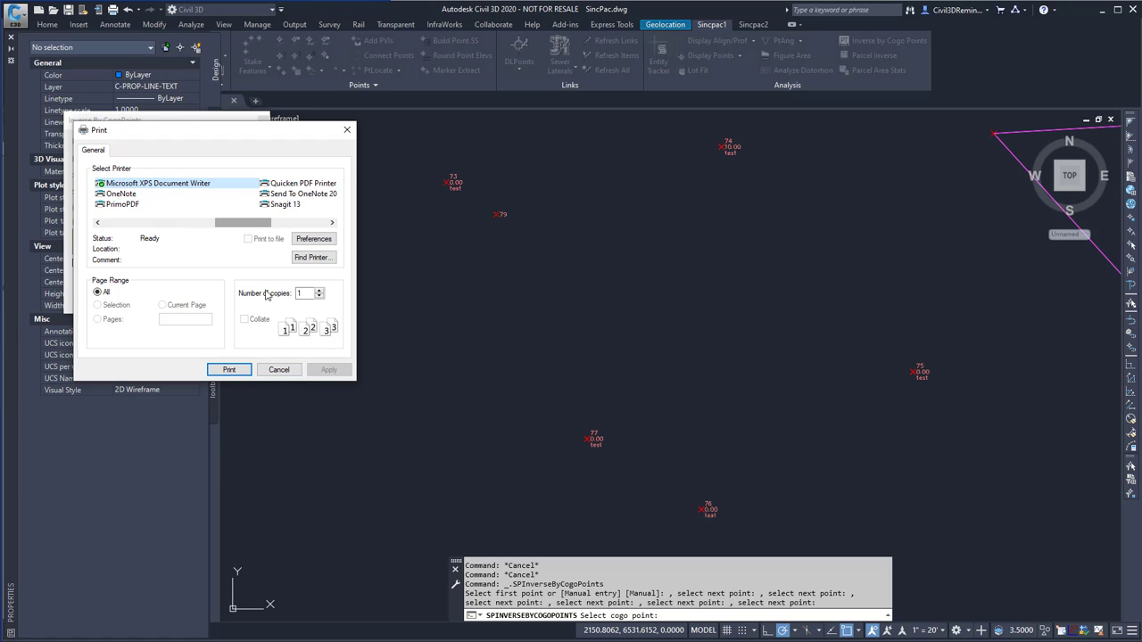
{"action": "left_click", "coordinate": [282, 375]}
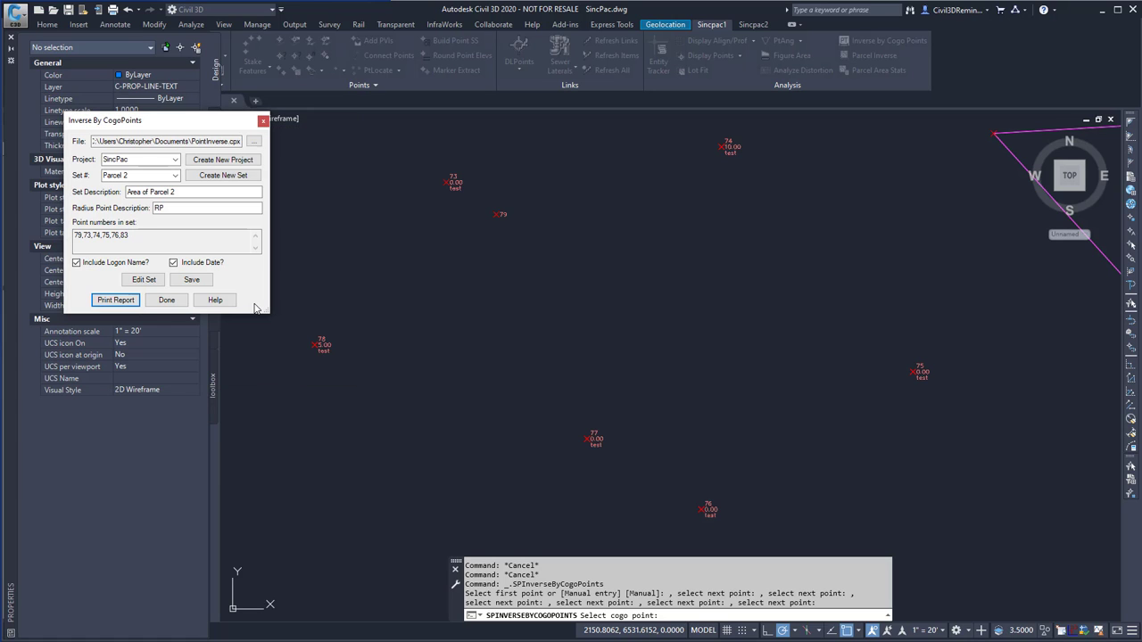
{"action": "left_click", "coordinate": [167, 301]}
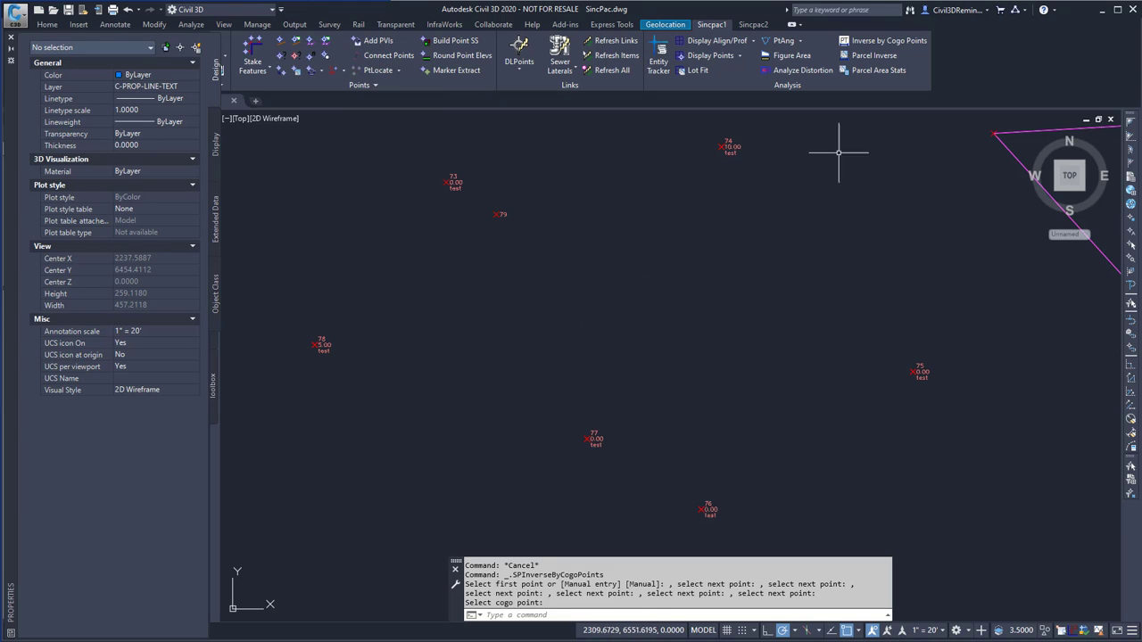
Reopen Inverse by Cogo Points, review the saved Parcel 2 set's point list without editing it, and close the tool
{"action": "left_click", "coordinate": [889, 42]}
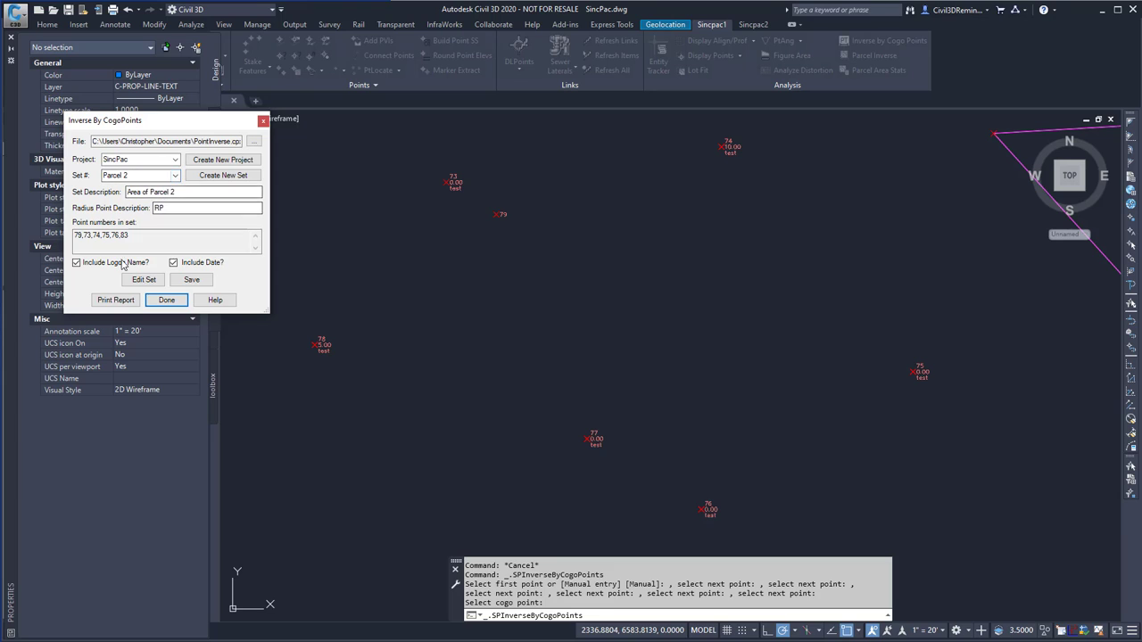
{"action": "left_click", "coordinate": [138, 280]}
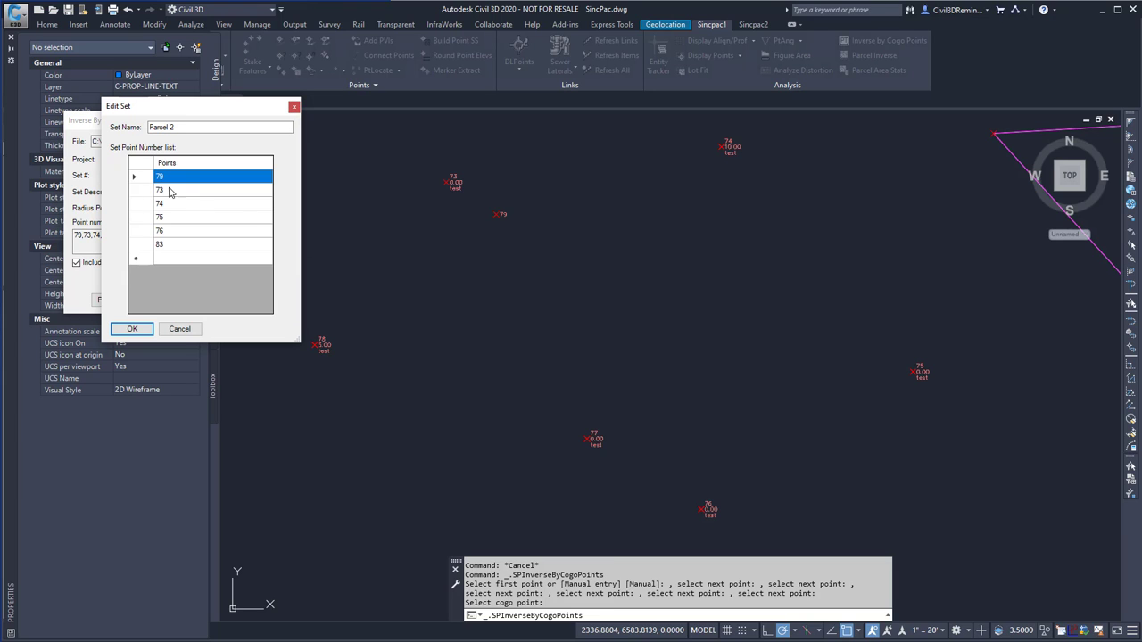
{"action": "left_click", "coordinate": [179, 329]}
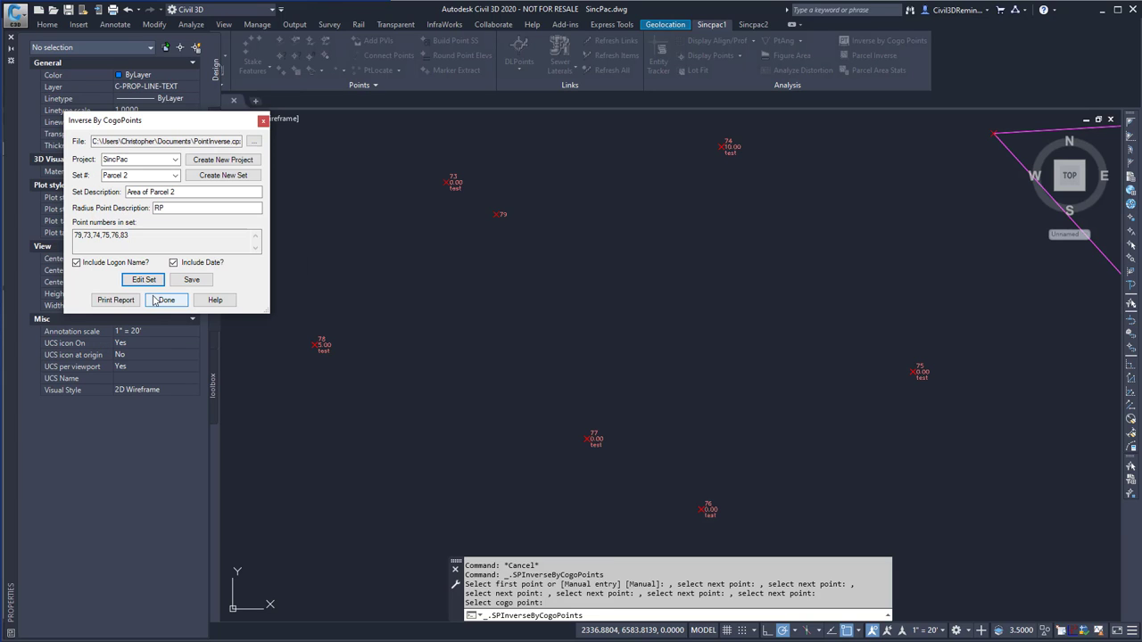
{"action": "left_click", "coordinate": [168, 301]}
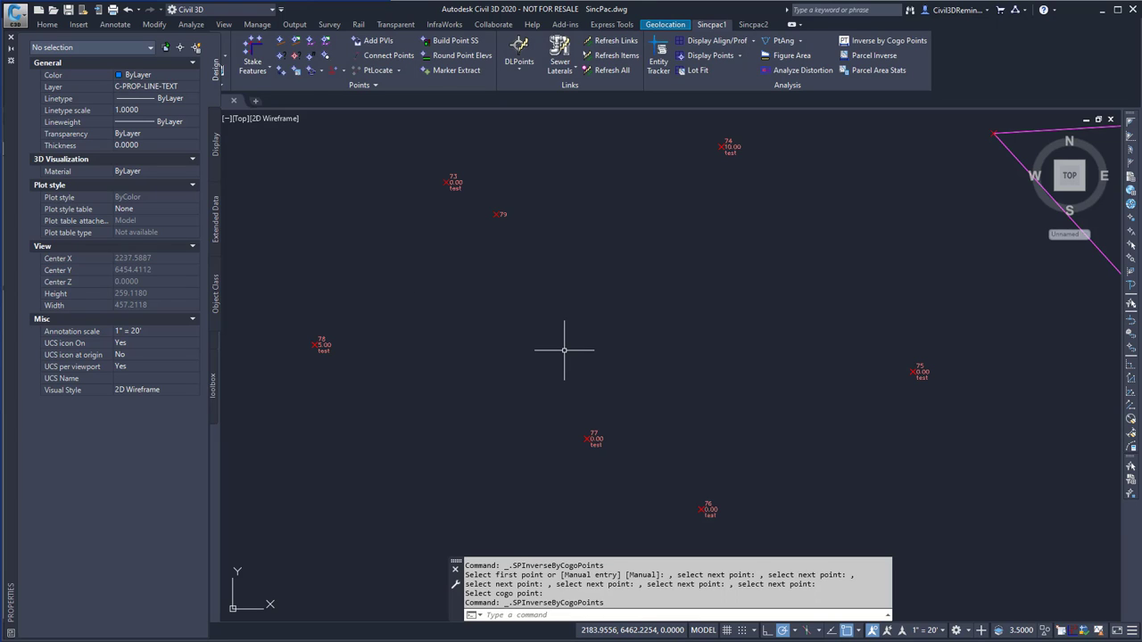